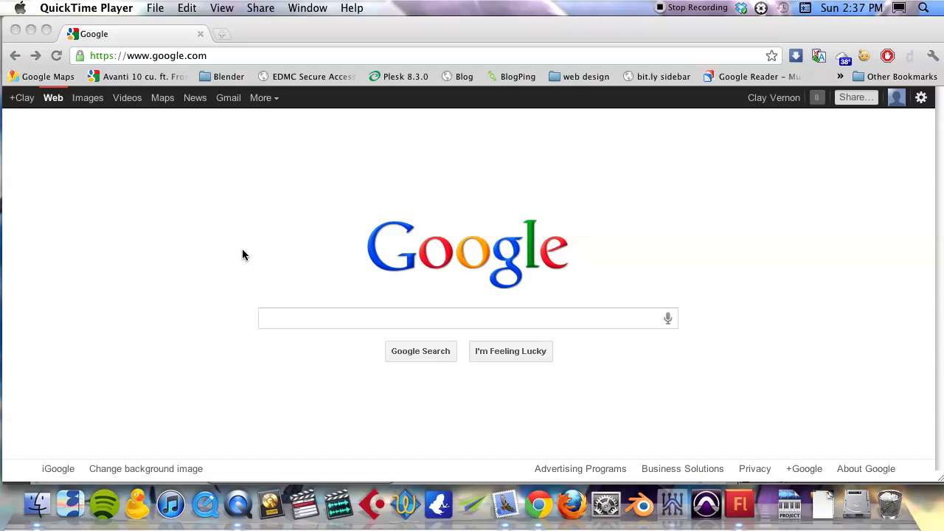
Step: Search Google Images for "sketch"
click(304, 315)
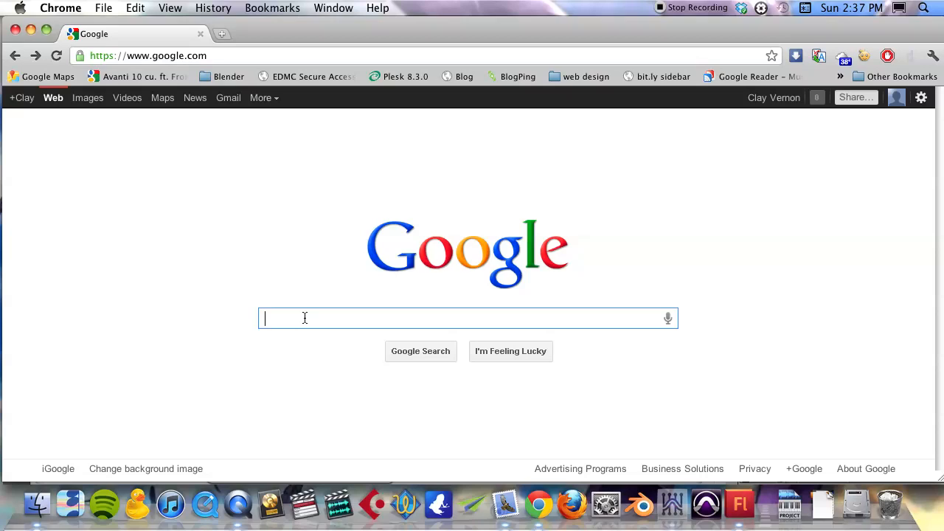
text(sket)
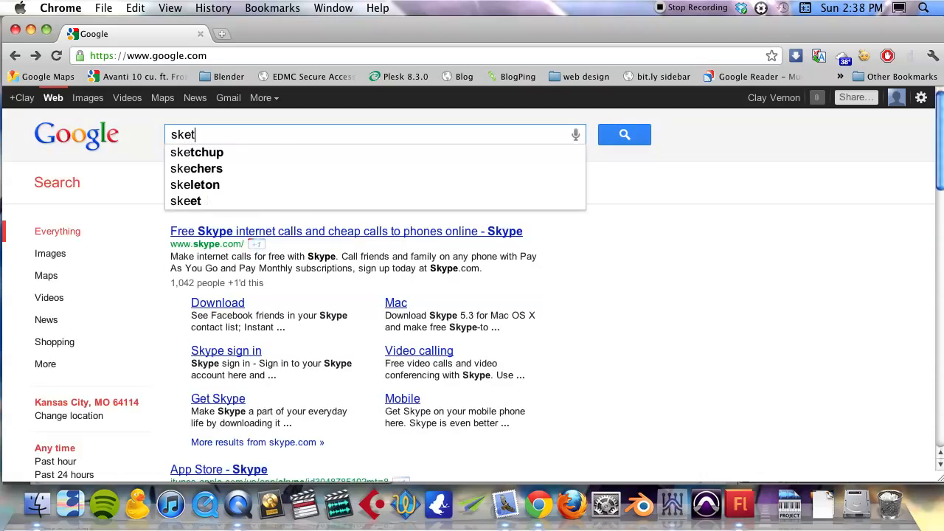
text(ch)
key(Return)
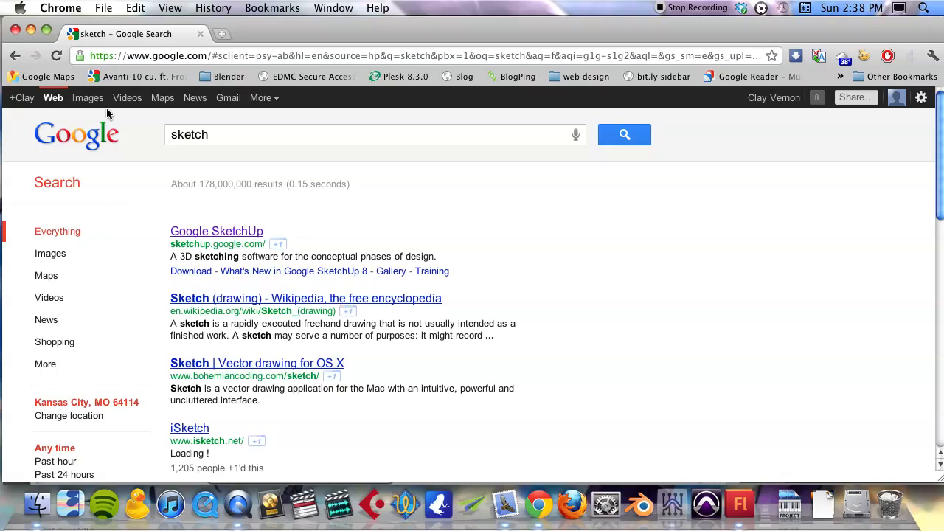
click(88, 98)
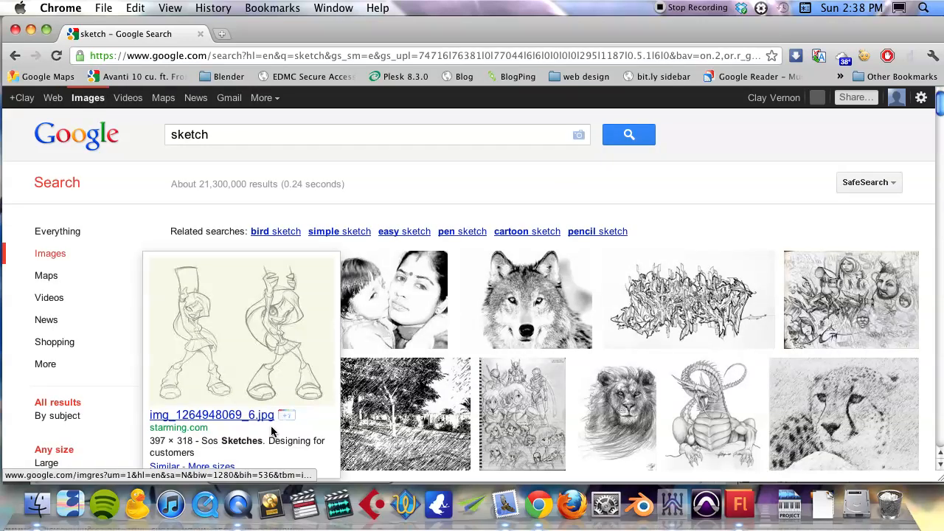
mouse_move(229, 427)
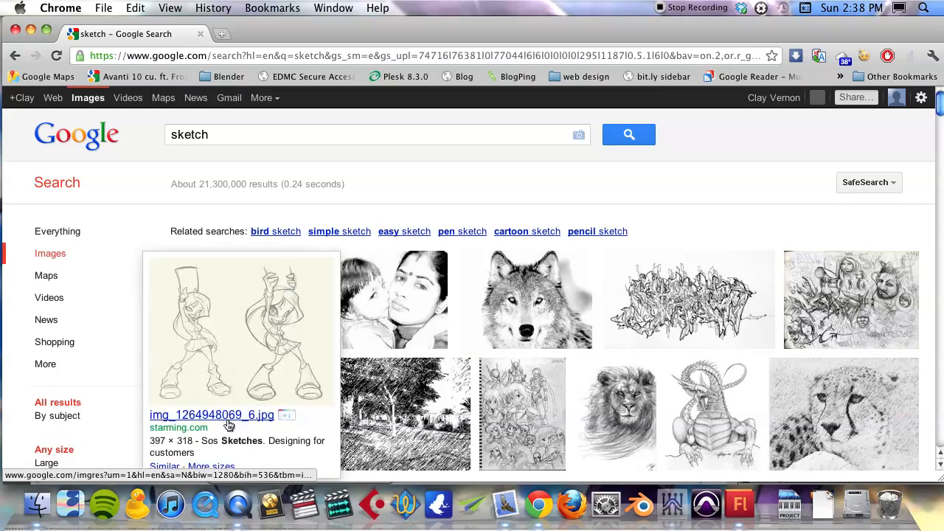
click(232, 353)
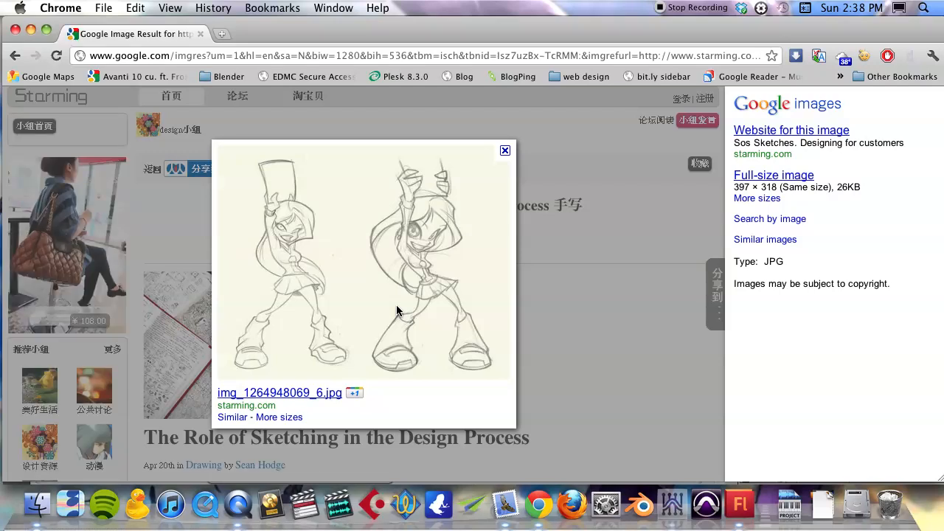
click(769, 177)
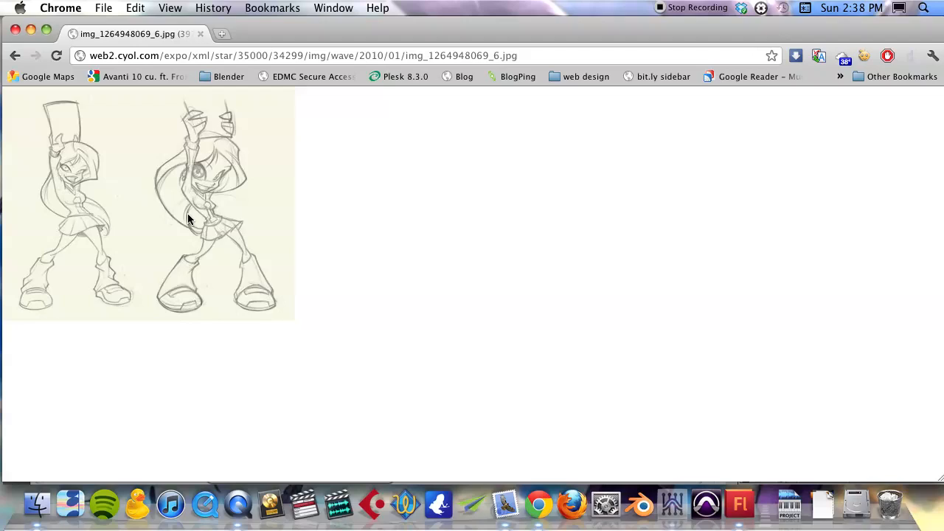
right_click(143, 171)
click(183, 203)
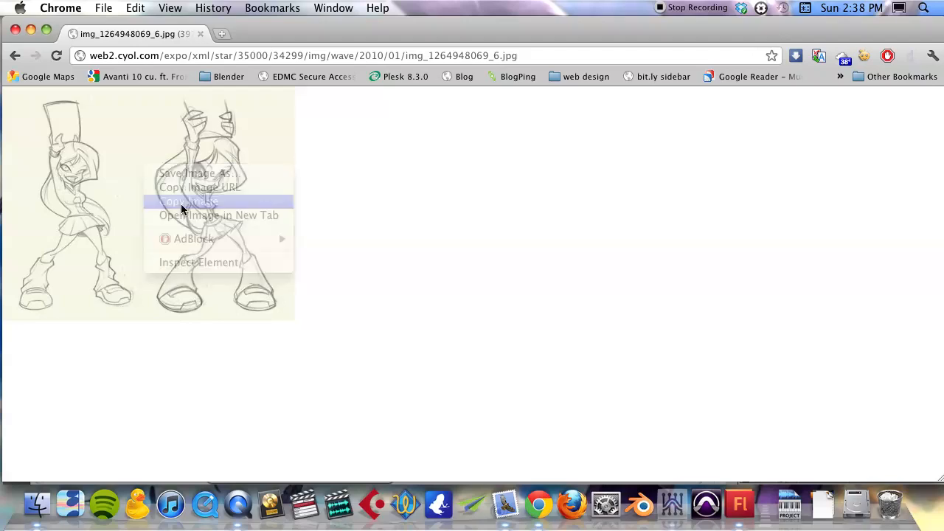
Step: Switch to Adobe Flash, paste the copied sketch onto the stage and preview its bitmap in the library
click(740, 504)
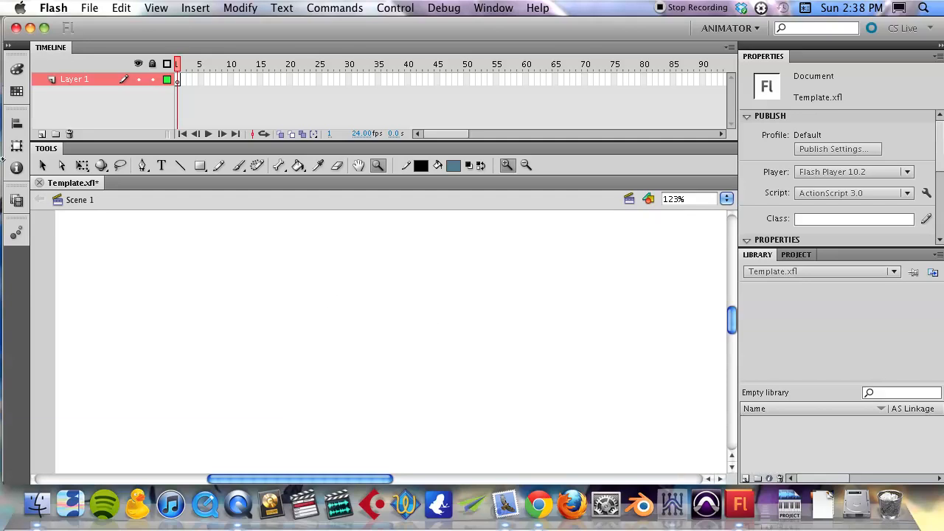
click(46, 169)
right_click(376, 307)
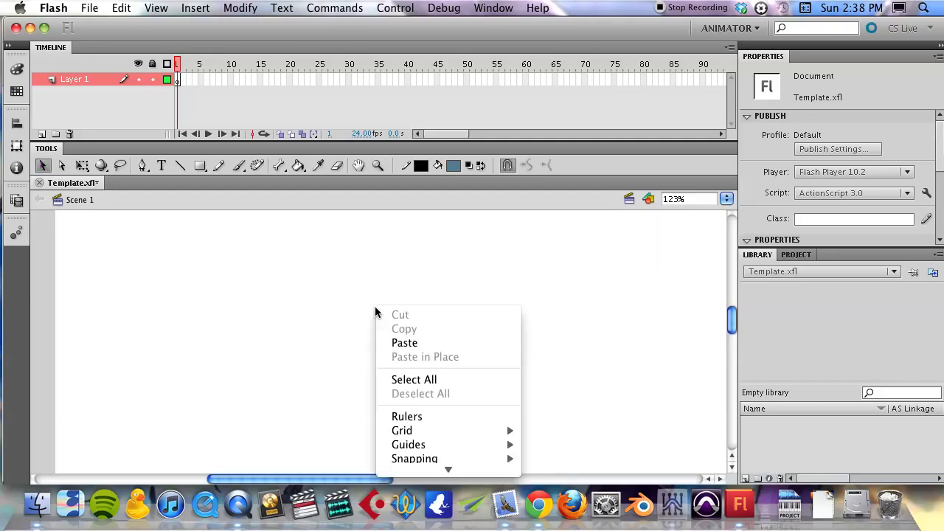
click(431, 344)
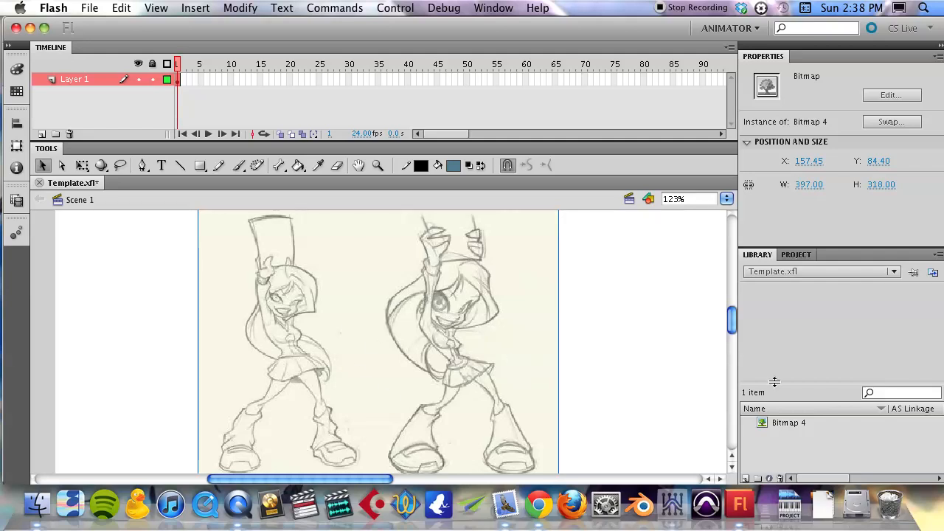
click(791, 425)
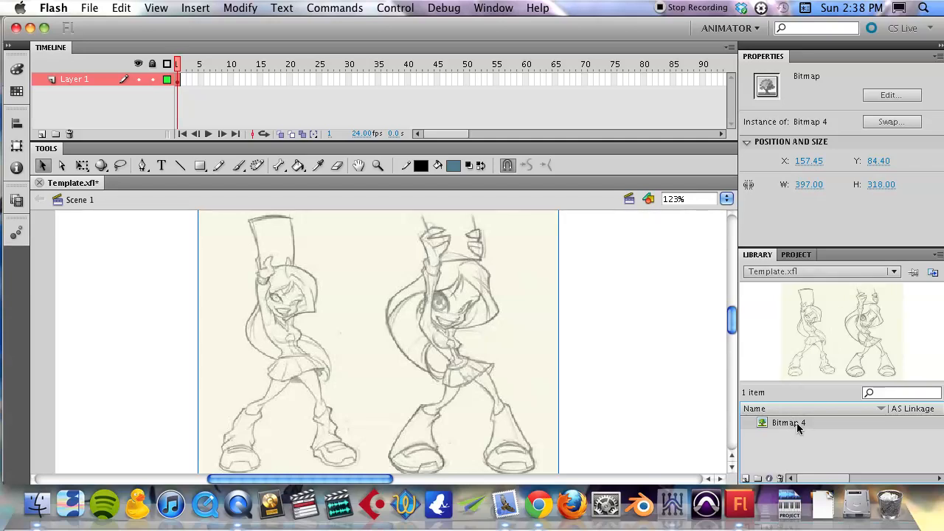
click(132, 106)
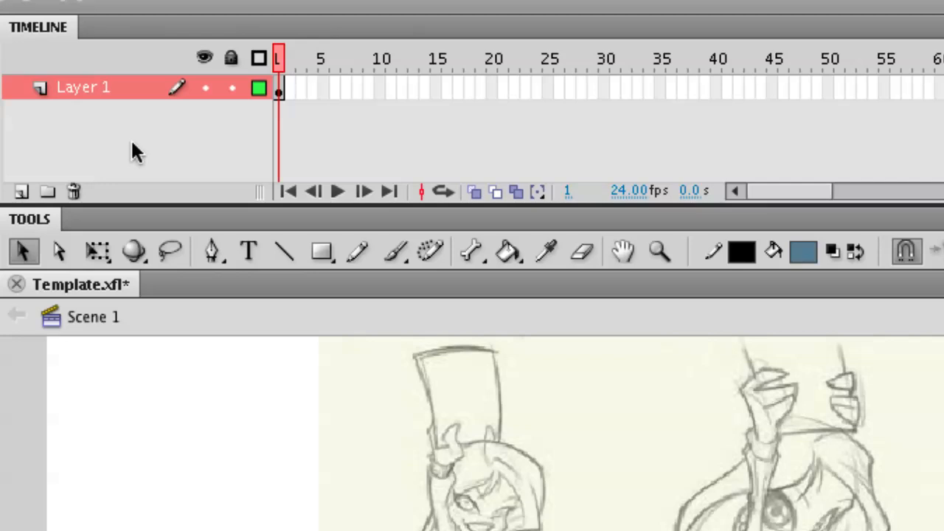
Step: Toggle the visibility of Layer 1 off and back on
click(207, 84)
click(207, 84)
click(207, 84)
click(207, 84)
click(208, 84)
click(207, 84)
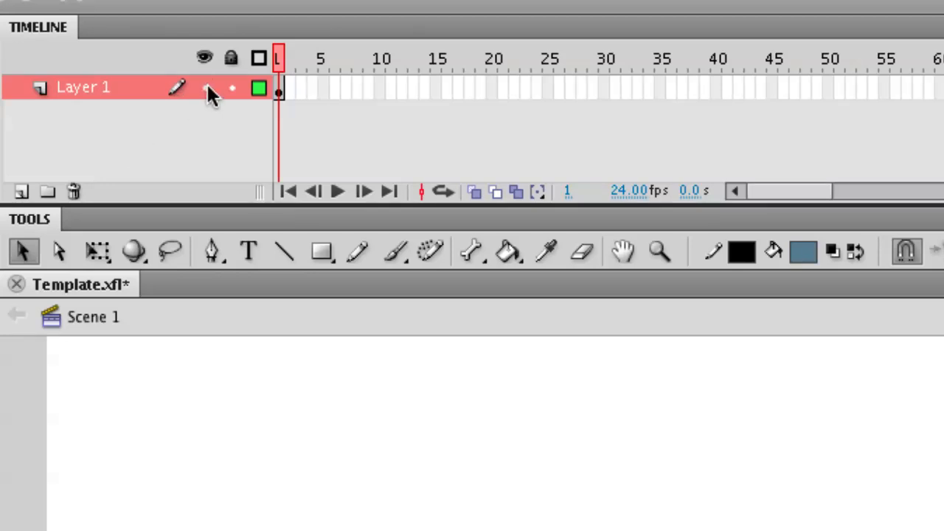
Step: Lock Layer 1 with the sketch and add a new layer above it
click(230, 87)
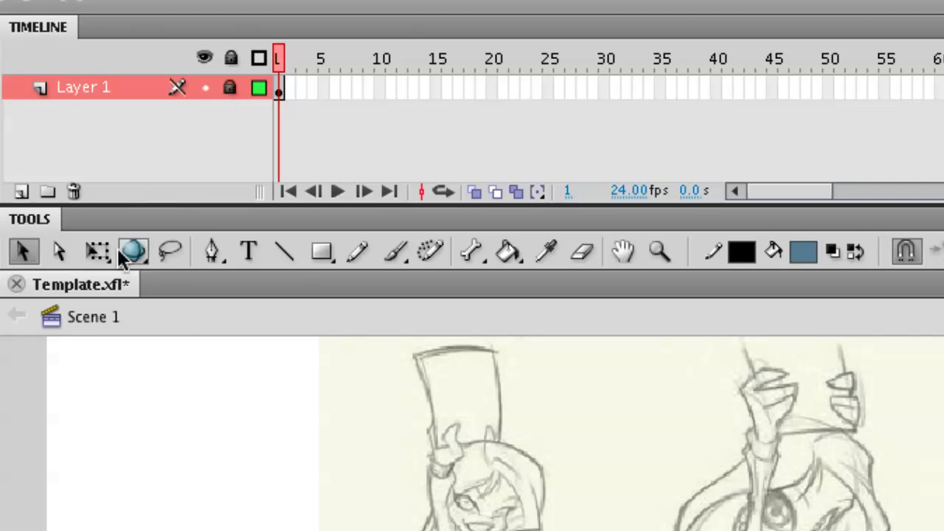
click(21, 193)
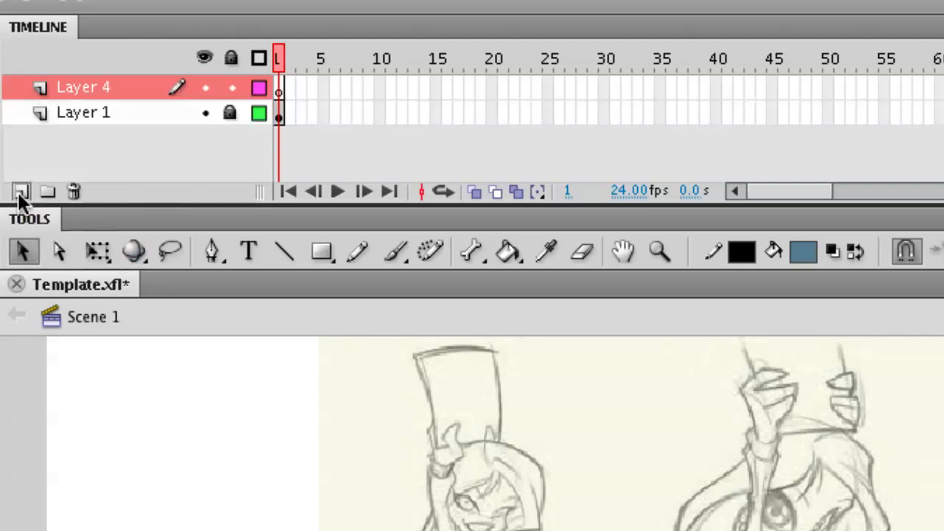
click(136, 116)
click(106, 89)
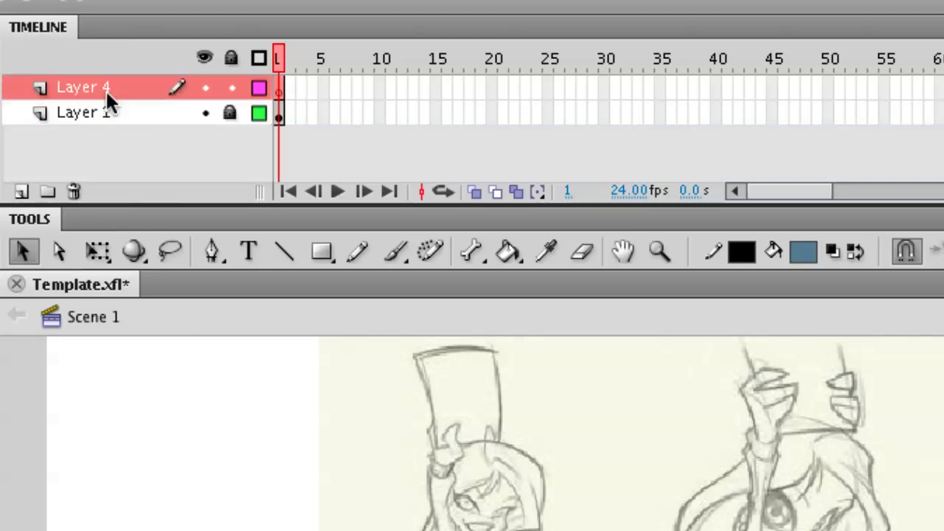
Step: Rename the new layer as Character Trace and widen the layer name area so the full name fits
double_click(90, 85)
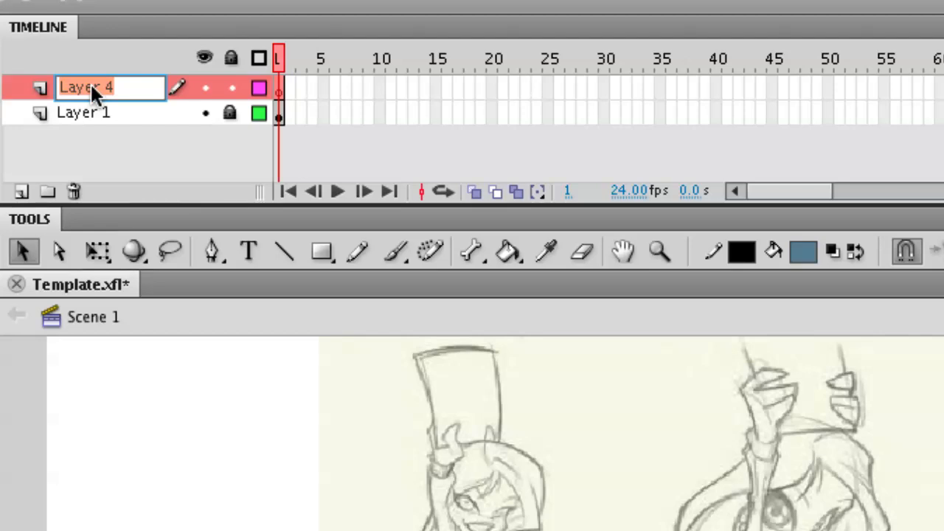
text(Character Trace)
key(Return)
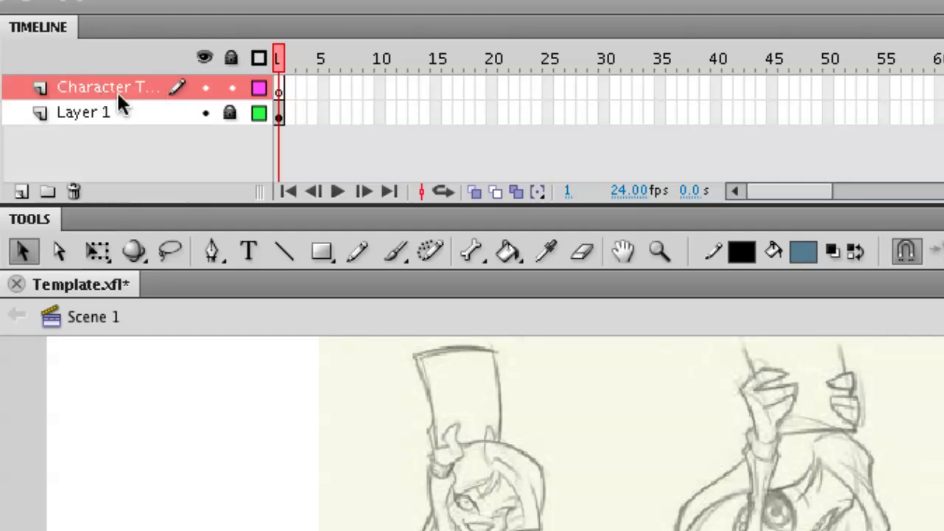
mouse_move(265, 191)
mouse_down()
mouse_move(356, 202)
mouse_move(287, 200)
mouse_up()
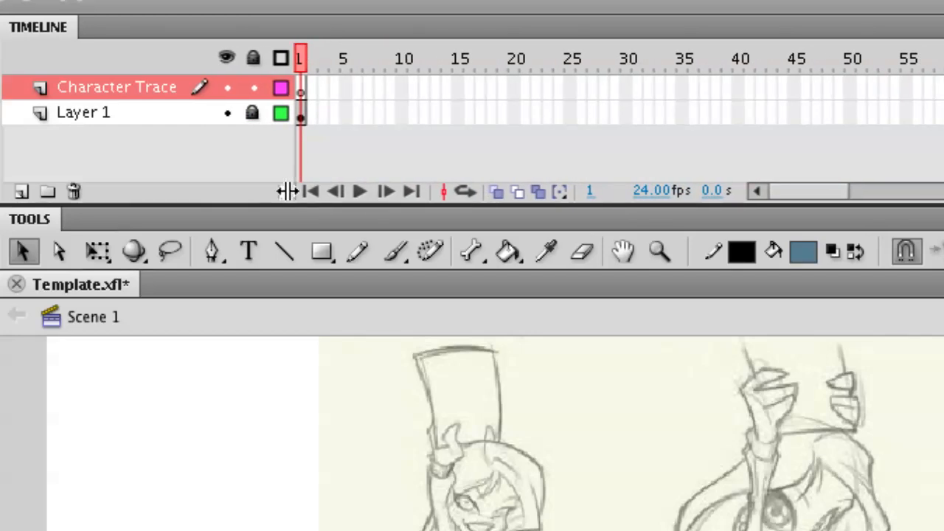
double_click(131, 87)
click(215, 151)
click(661, 252)
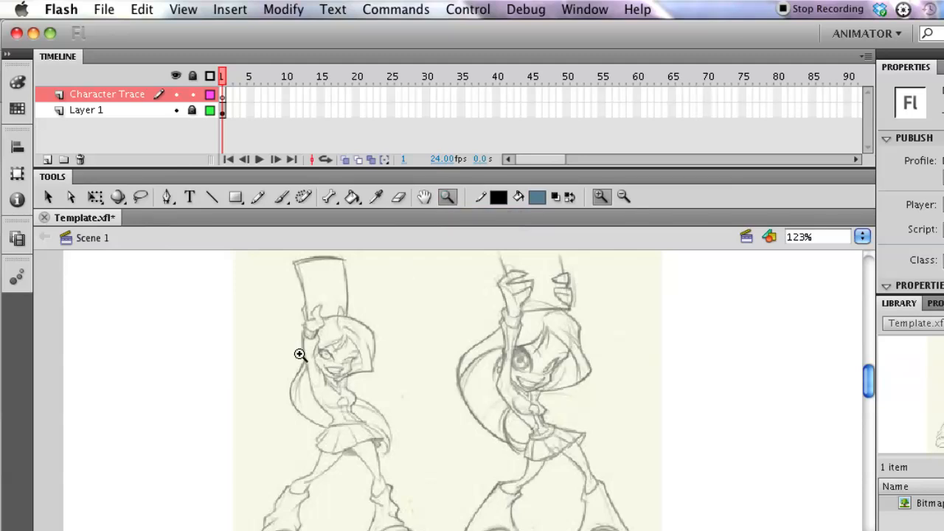
click(624, 199)
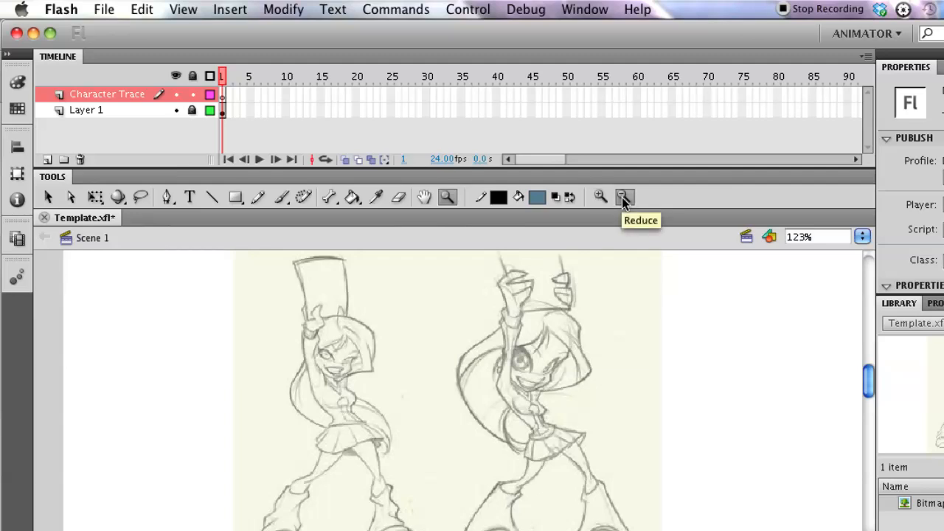
click(602, 200)
click(624, 200)
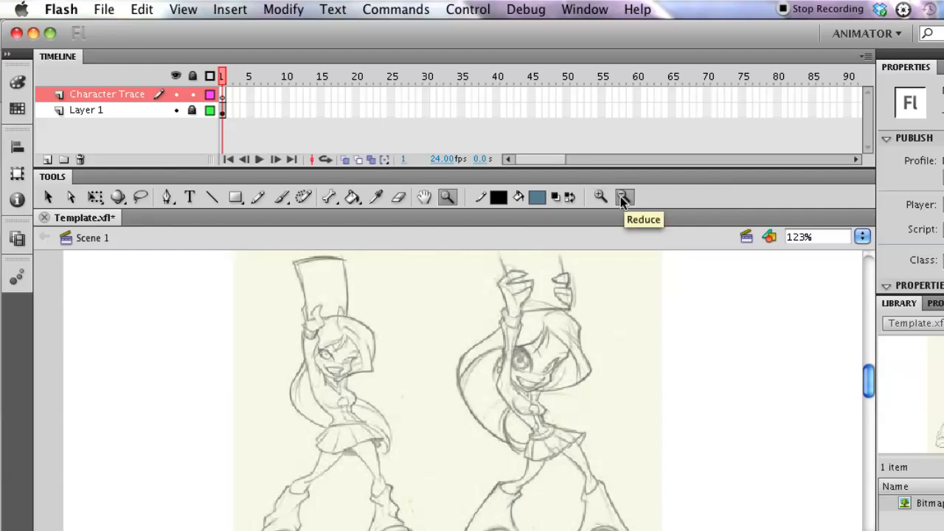
click(602, 197)
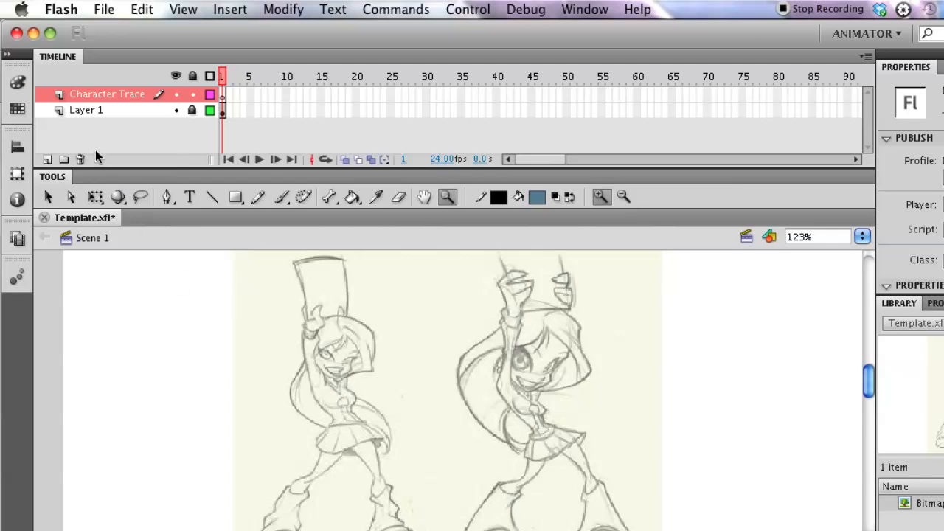
Step: Trace the left, top and right edges of the left figure's hat with straight Pen tool segments on Character Trace
click(168, 196)
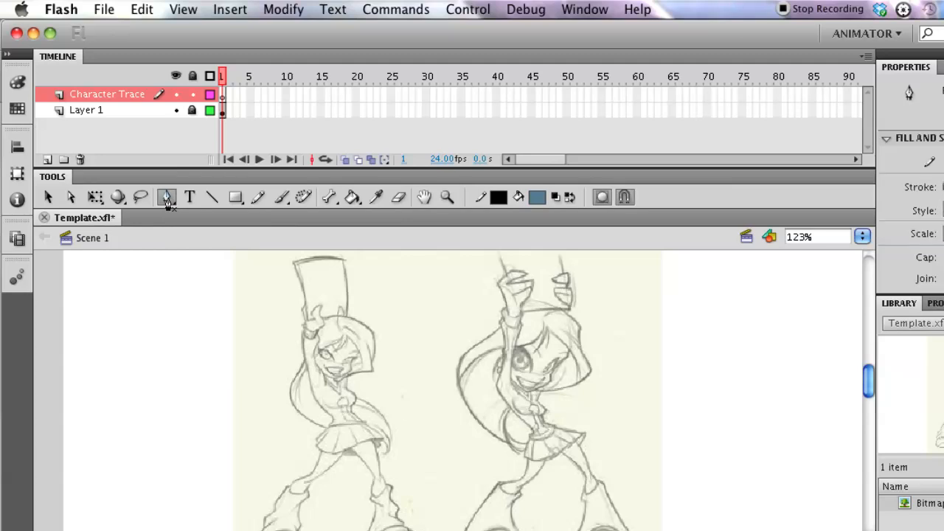
click(310, 318)
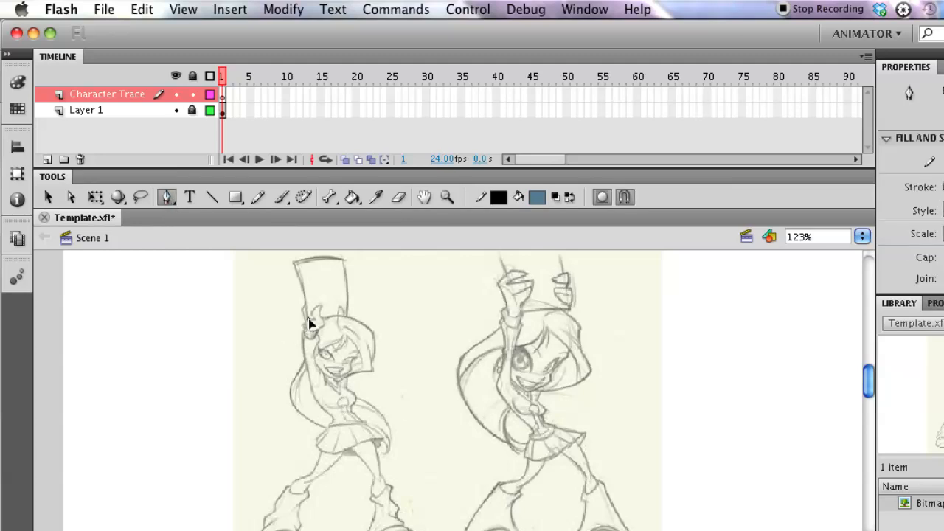
click(296, 264)
click(343, 260)
click(345, 321)
Step: Continue the Pen path along the hat's bottom edge to the fingertip, undoing the misplaced last segment
click(343, 309)
click(338, 315)
click(320, 307)
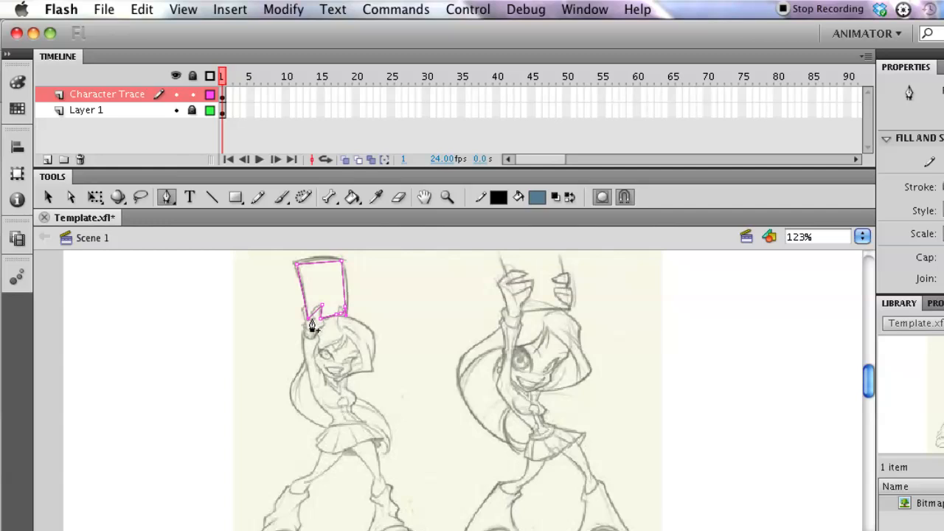
click(309, 320)
key(super+z)
key(super+z)
Step: Complete the hat outline around the raised fingers with the Pen tool, closing the path at the hat's lower-left starting point
key(z)
click(315, 311)
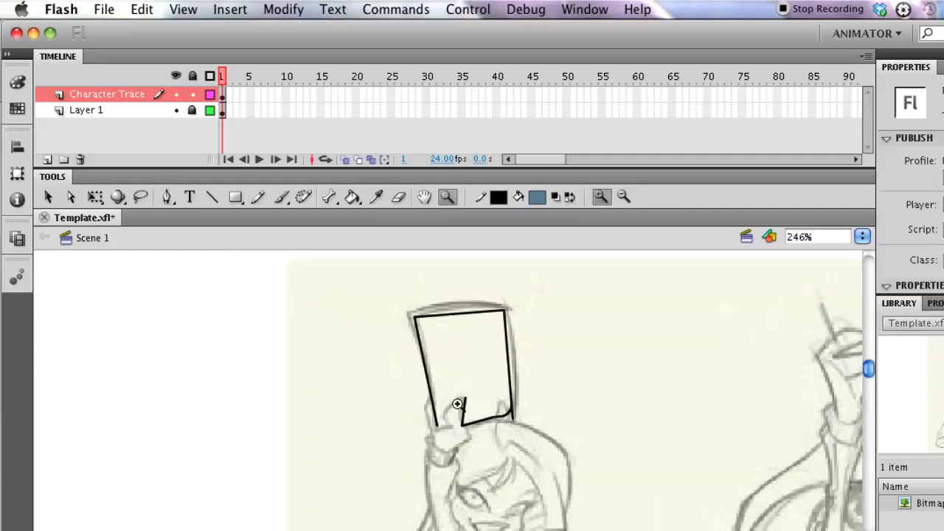
key(p)
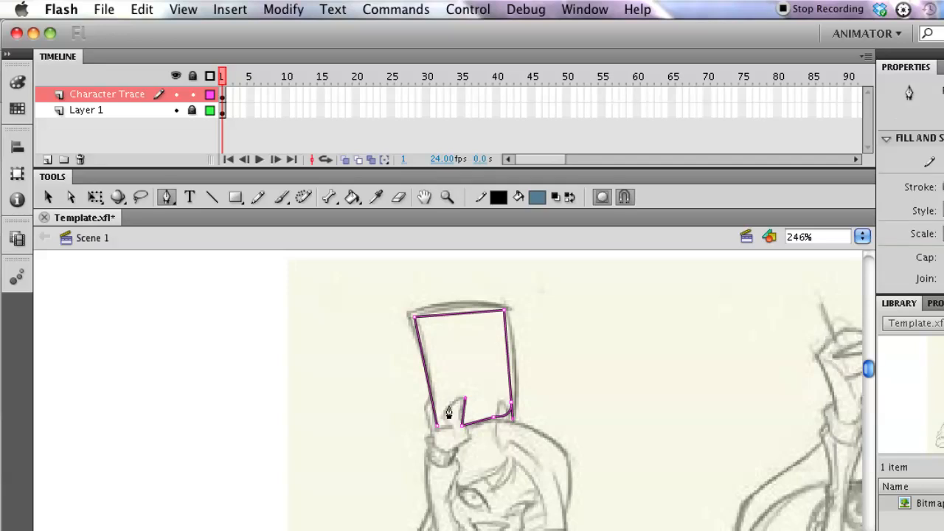
drag(448, 404, 451, 404)
click(466, 399)
key(super+z)
super+click(539, 373)
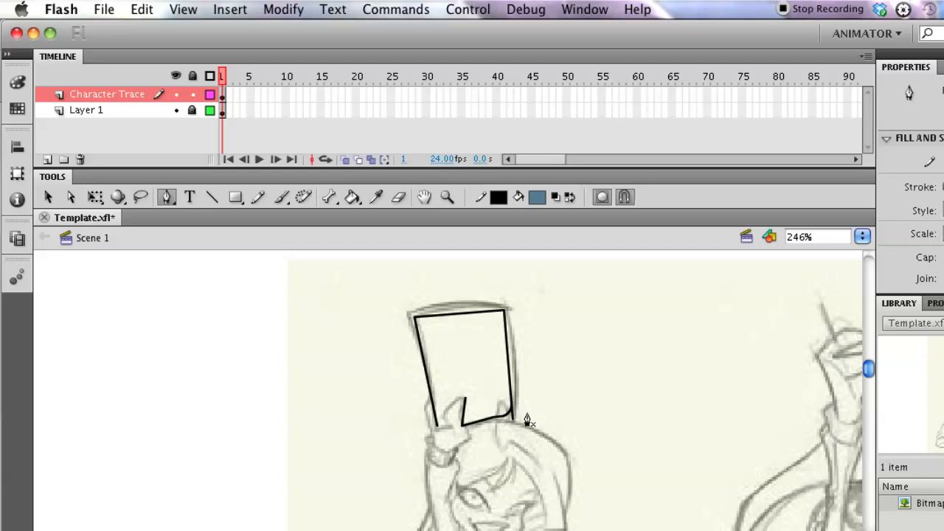
click(465, 404)
click(446, 410)
click(438, 427)
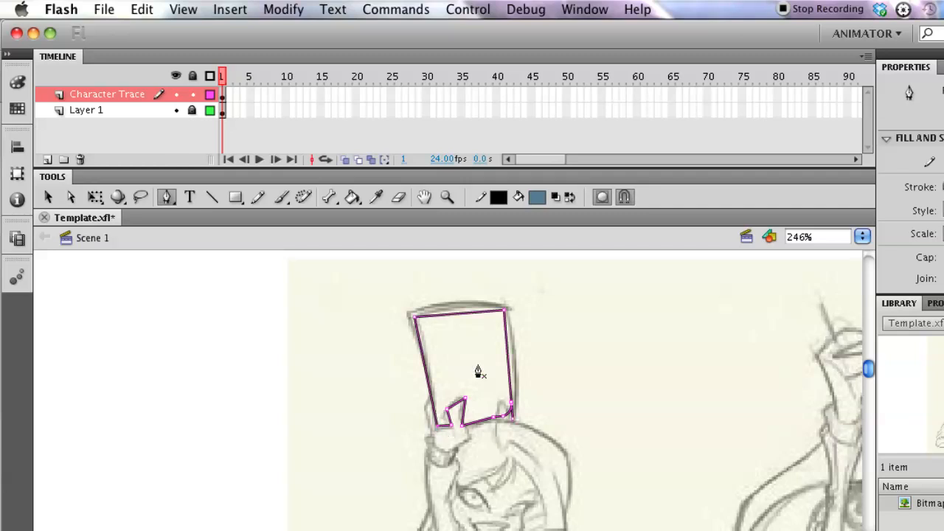
Step: Bend the traced top and right edges of the hat outward with the Selection tool to match the sketch's curves
click(47, 197)
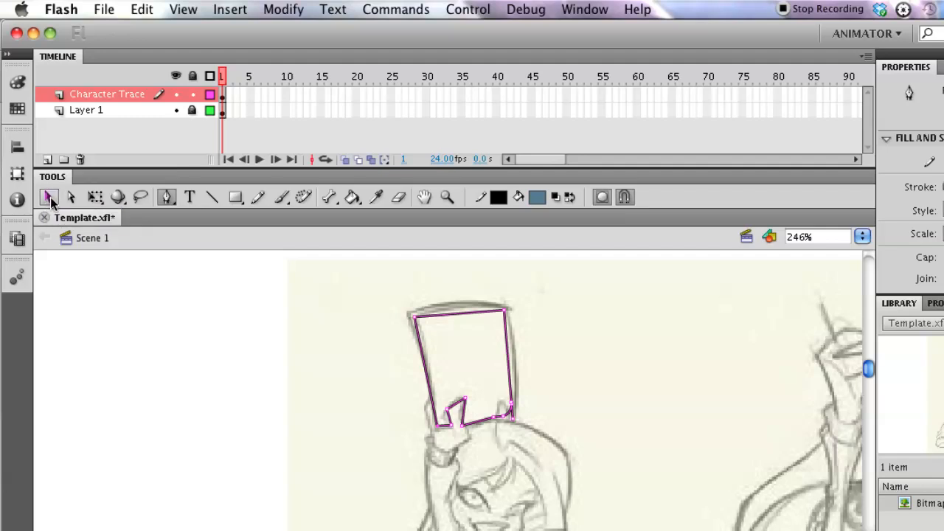
click(49, 199)
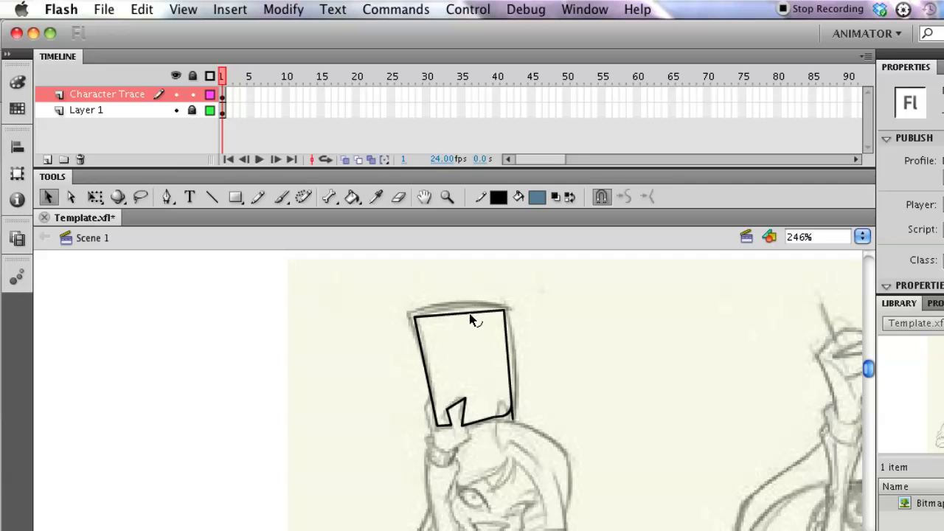
drag(473, 319, 472, 306)
drag(517, 343, 522, 347)
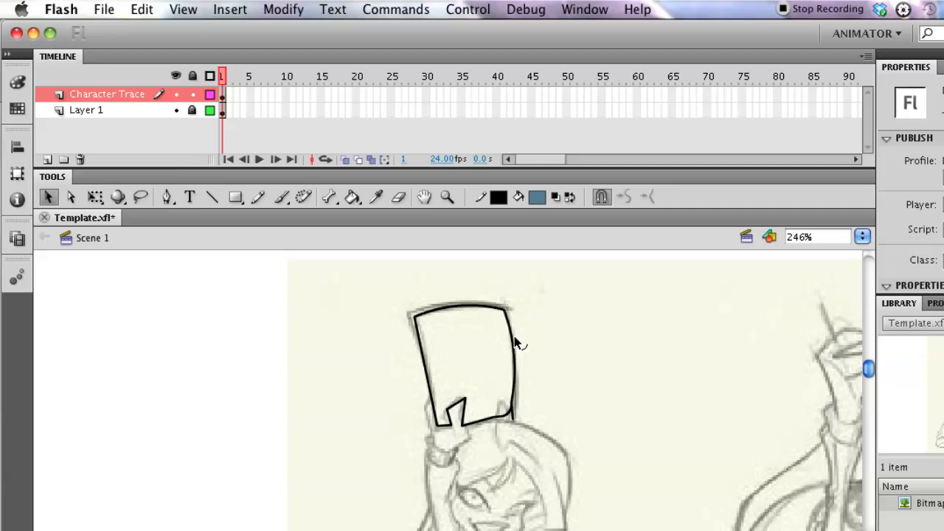
Step: Try to reshape the lower-right corner of the traced hat outline with the Selection tool
click(513, 414)
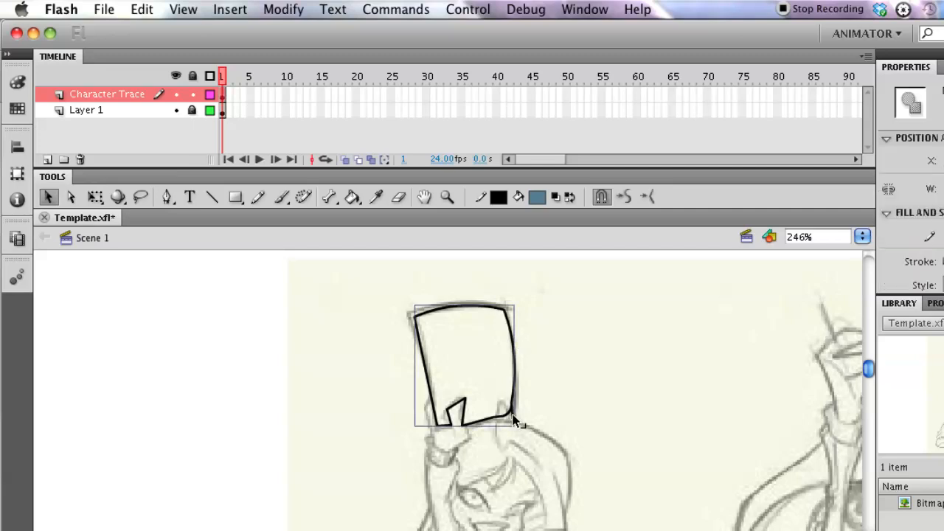
click(526, 422)
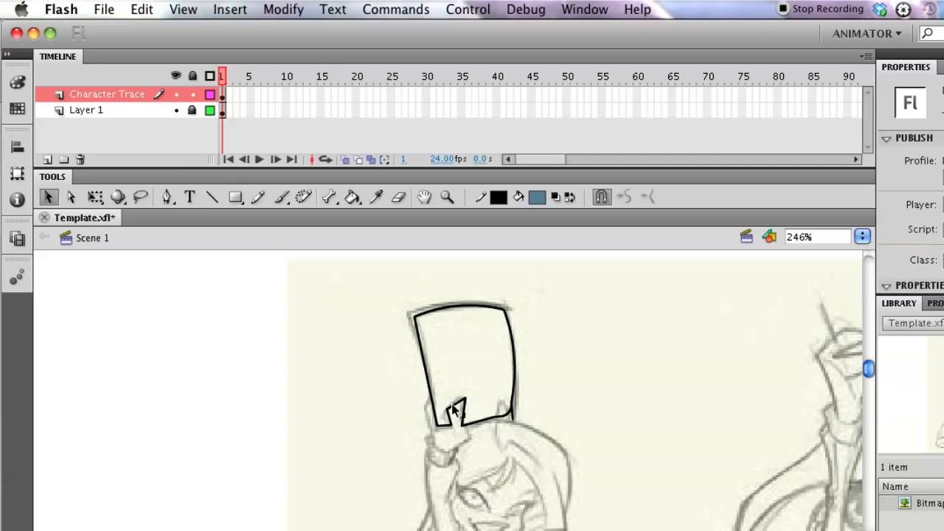
click(512, 413)
click(523, 404)
Step: Adjust the hat outline's lower-right corner close up, rounding the bottom edge into the right edge with the Selection tool
key(z)
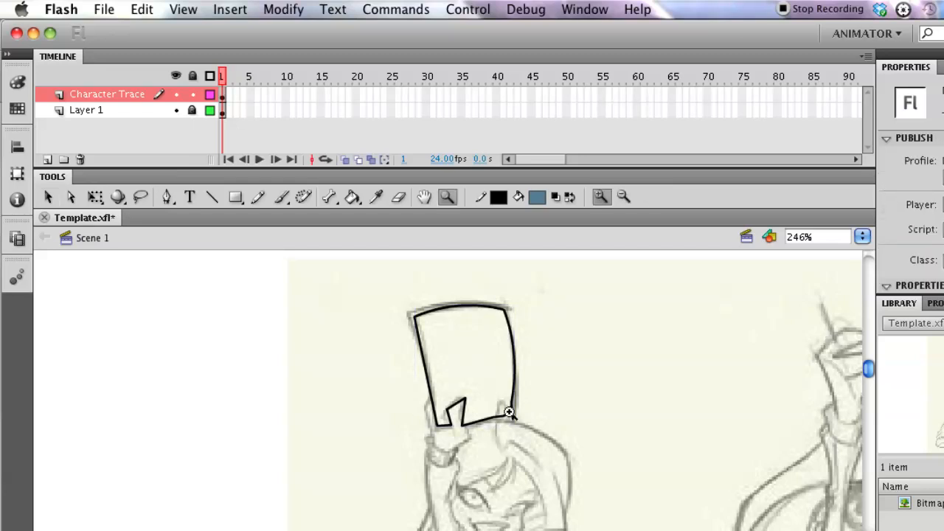
click(509, 411)
key(v)
click(456, 414)
click(470, 413)
click(456, 411)
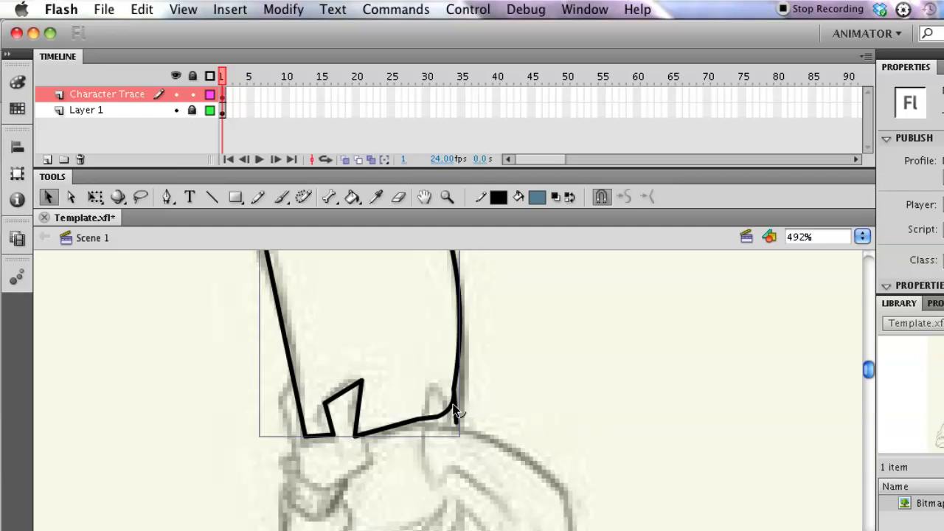
click(438, 405)
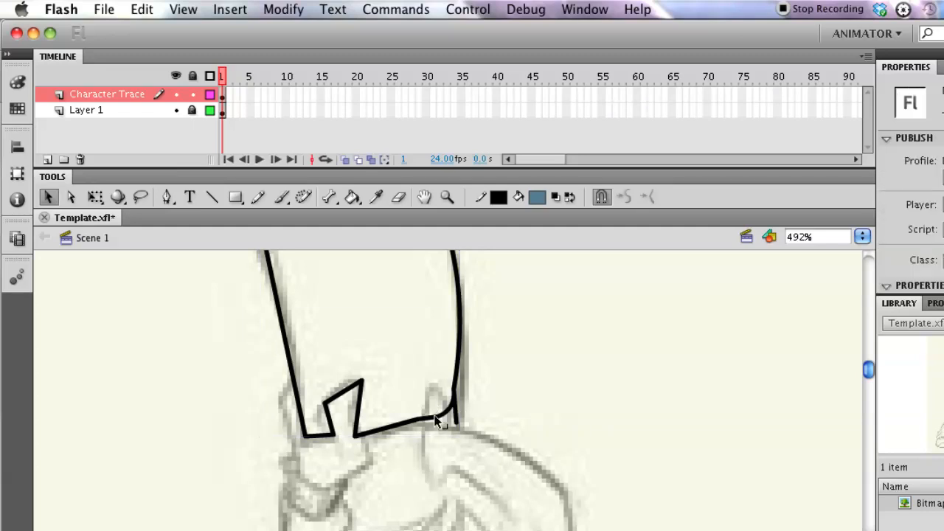
click(436, 421)
Step: Bend the straight outline segments around the raised fingers into curves with the Selection tool
click(319, 380)
mouse_move(345, 396)
mouse_down()
mouse_move(341, 389)
mouse_move(351, 414)
mouse_move(304, 444)
mouse_up()
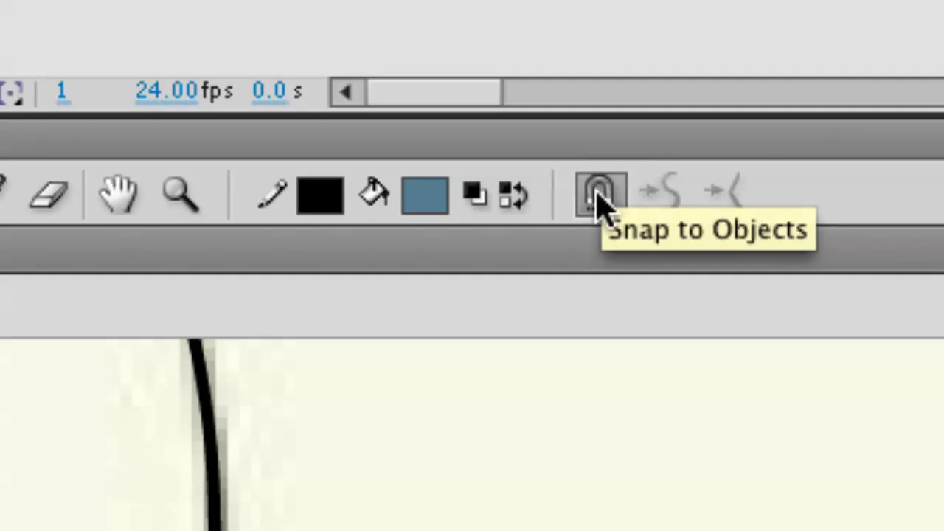
Step: Turn off Snap to Objects and bend the hat outline's left edge slightly inward with the Selection tool
click(600, 196)
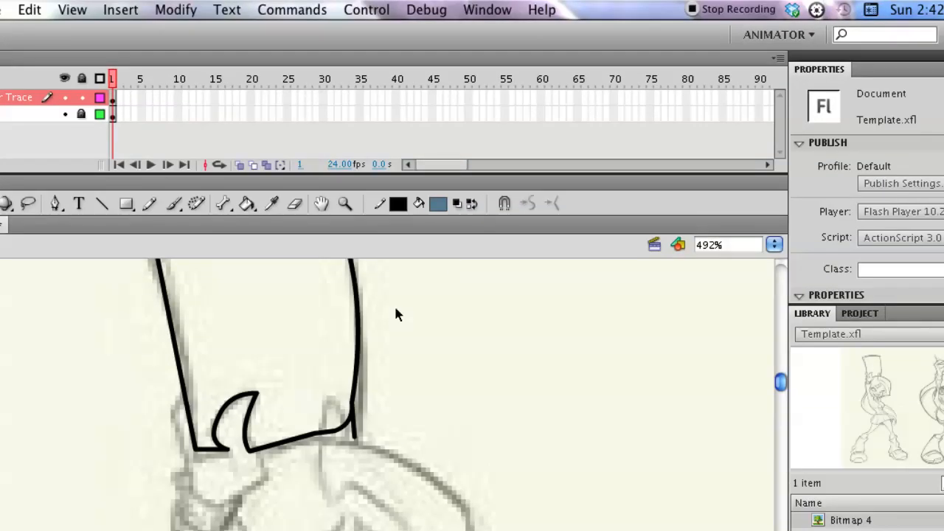
mouse_move(344, 333)
mouse_down()
mouse_move(339, 363)
mouse_move(367, 371)
mouse_up()
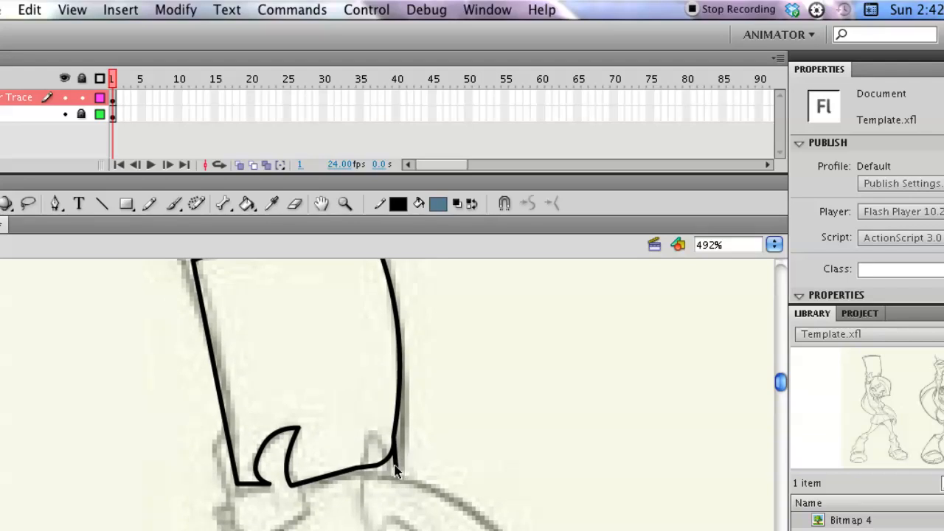
drag(219, 374, 219, 355)
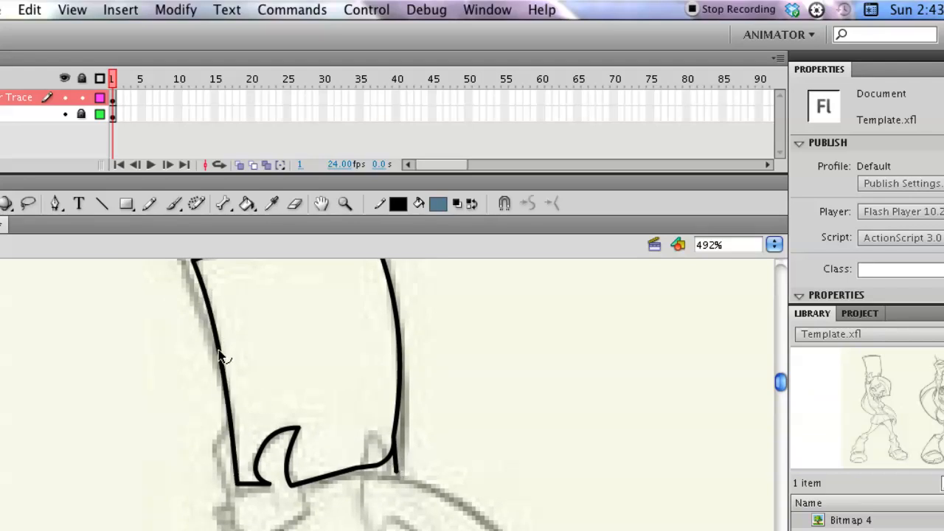
click(396, 465)
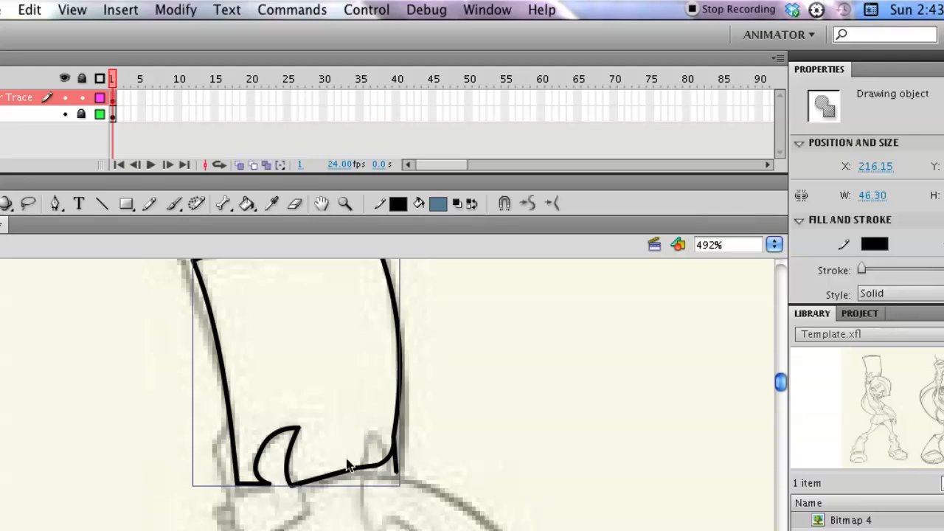
click(526, 366)
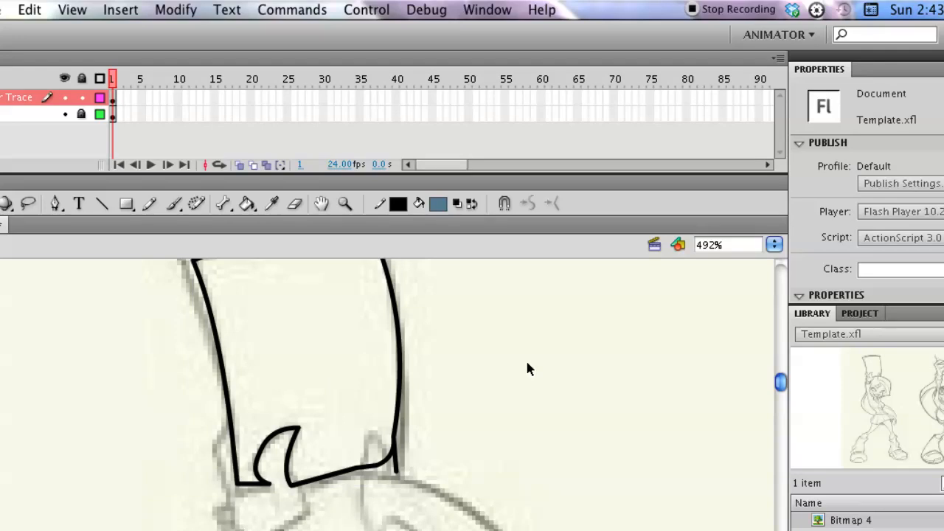
key(z)
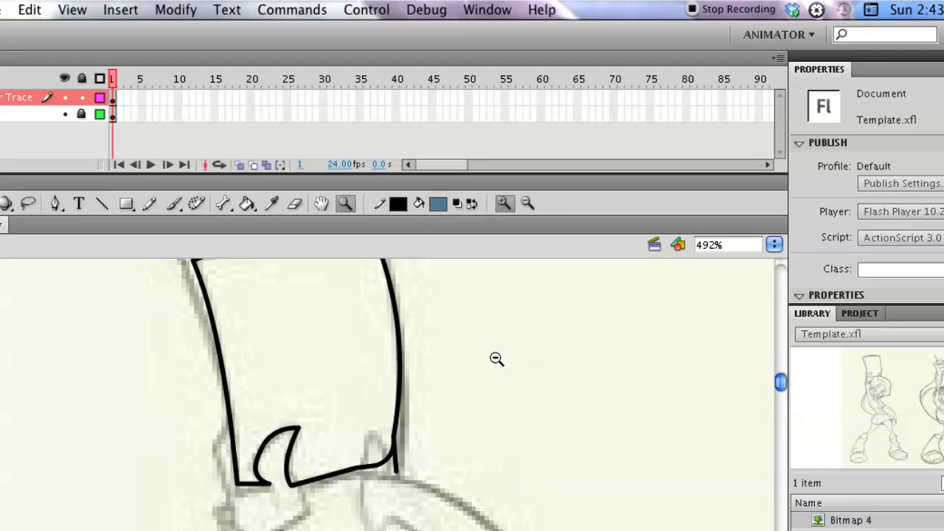